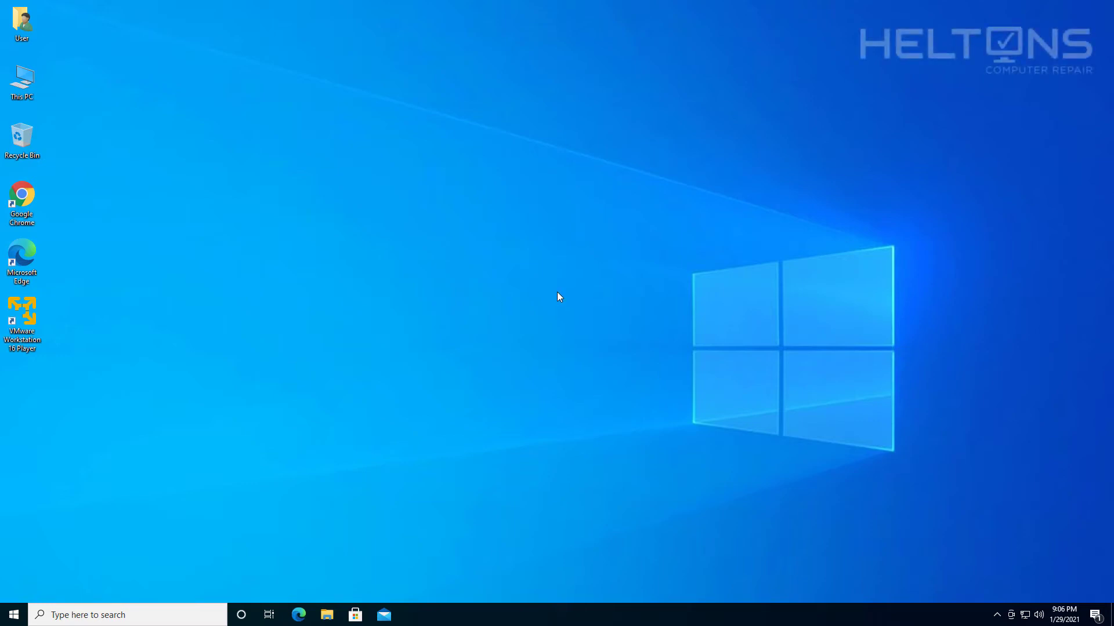
# Select the VMware shortcut, clear the desktop selection, then show This PC's context menu
pyautogui.click(30, 346)
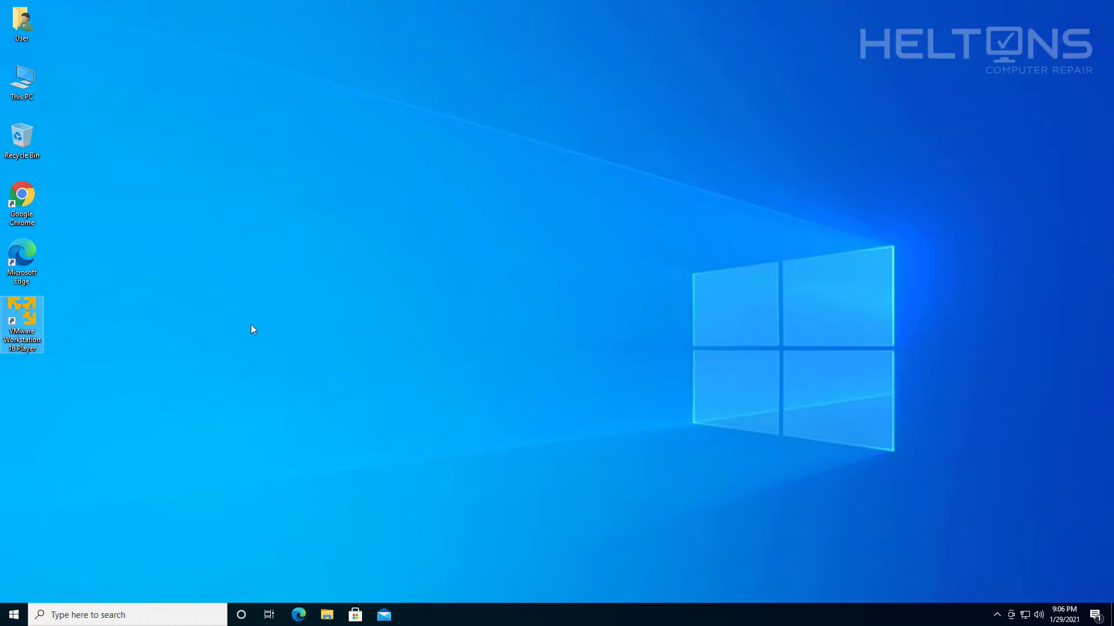
pyautogui.click(578, 284)
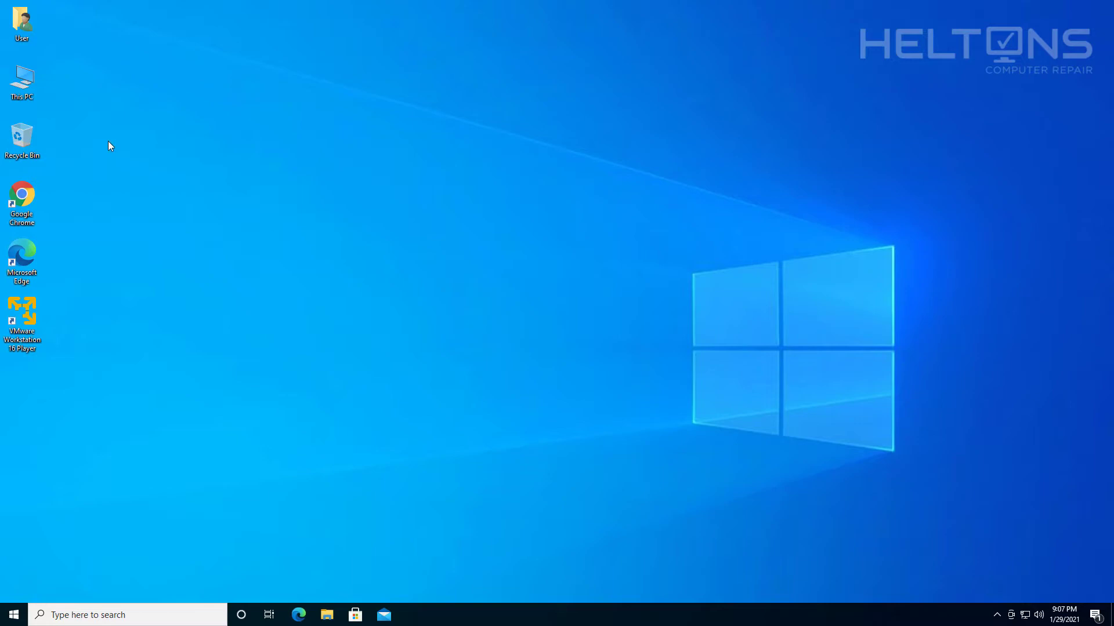
pyautogui.rightClick(30, 96)
# Open This PC's Properties to review the About specs (Windows 10 Pro 20H2, 4 GB RAM), then close Settings
pyautogui.click(65, 231)
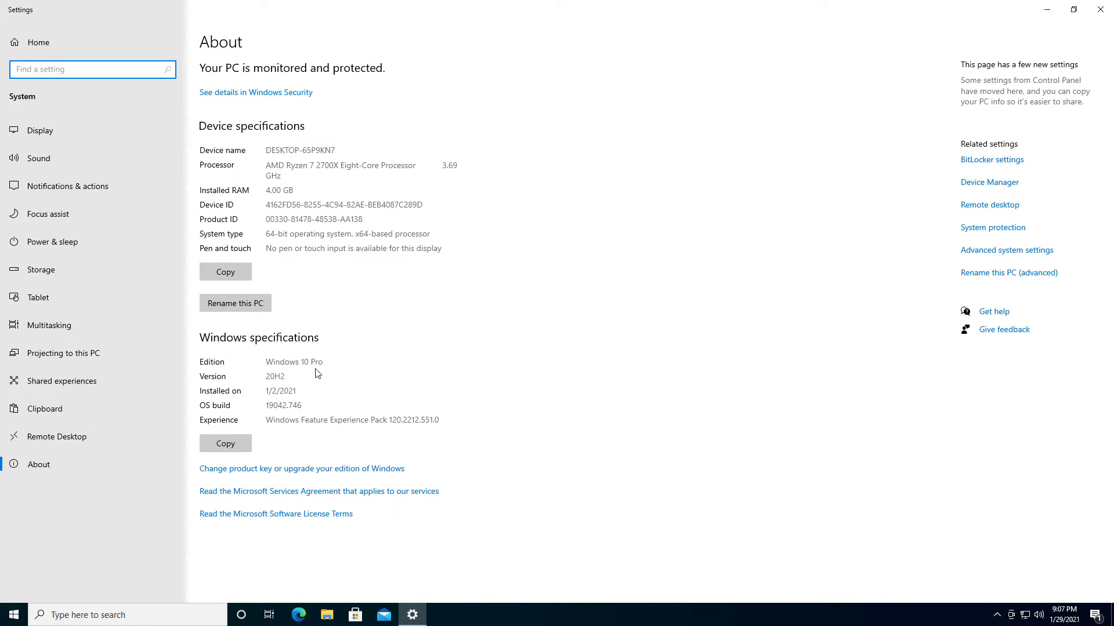
pyautogui.click(322, 364)
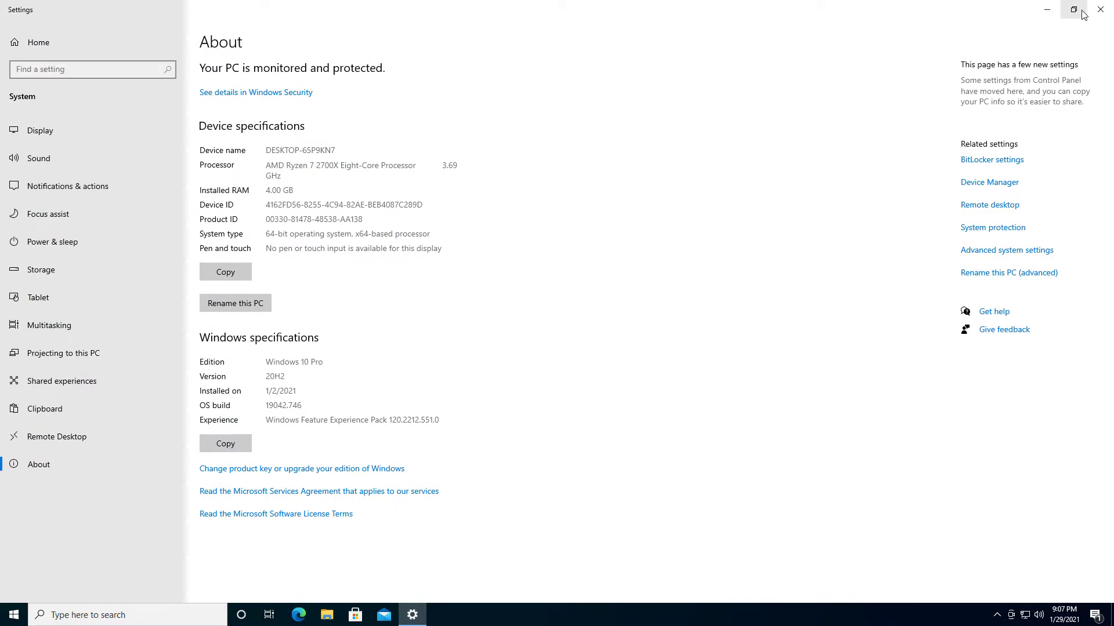
pyautogui.click(1100, 9)
# Select the VMware Workstation 16 Player desktop shortcut, then clear the desktop selection
pyautogui.click(502, 282)
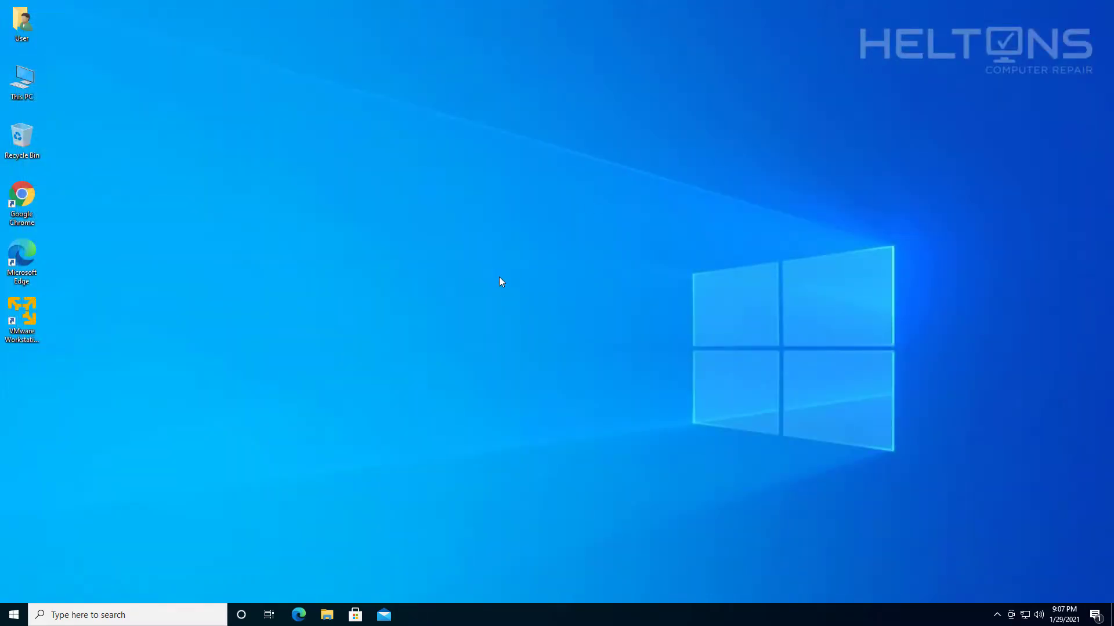
pyautogui.click(37, 312)
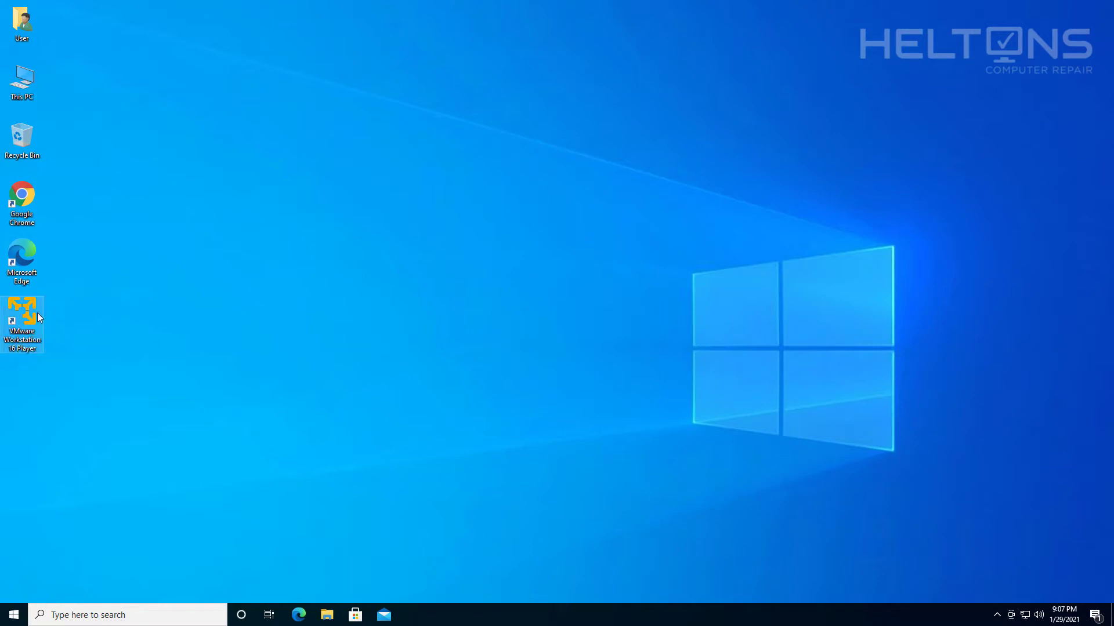
pyautogui.click(571, 280)
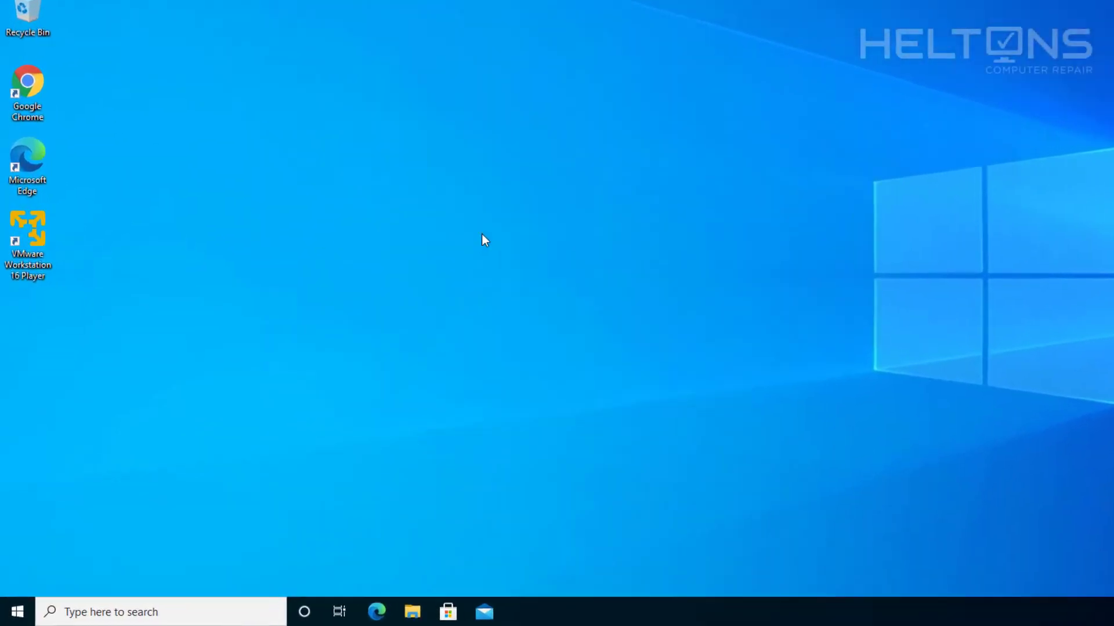
# In Settings > Apps & features, find VMware Workstation 16 Player and choose Modify
pyautogui.click(33, 606)
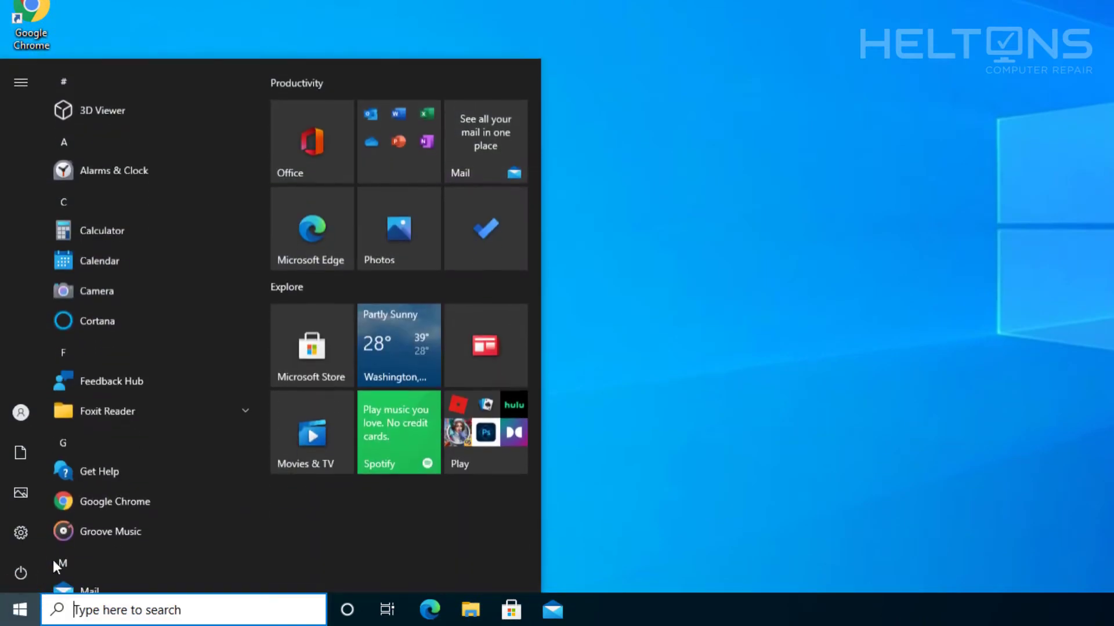
pyautogui.click(19, 532)
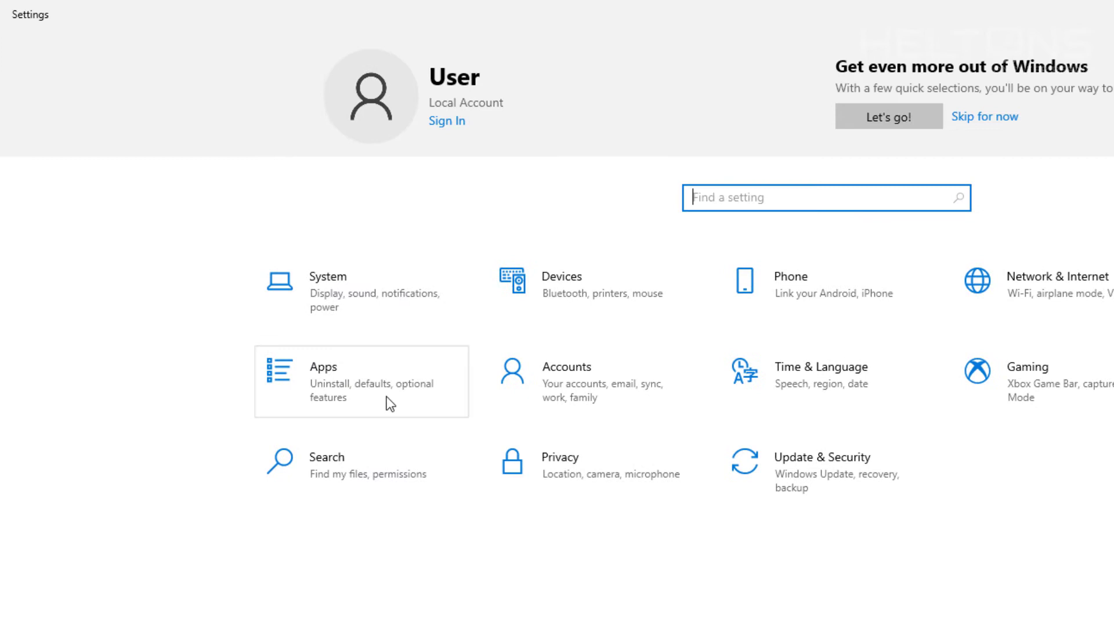
pyautogui.click(390, 388)
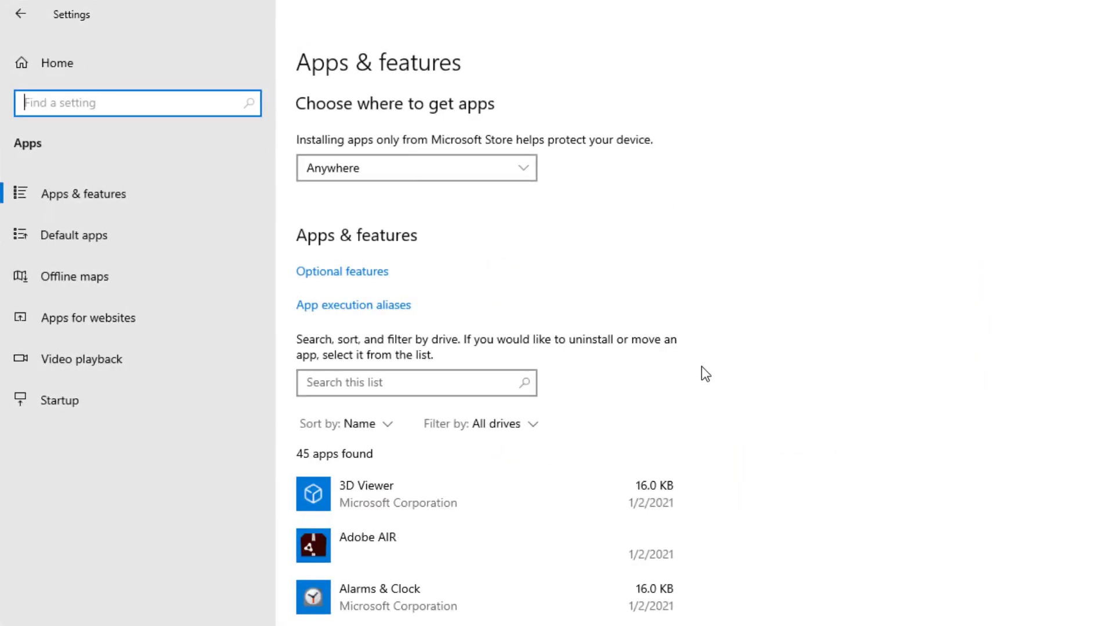
pyautogui.scroll(-10, 703, 371)
pyautogui.scroll(-9, 709, 359)
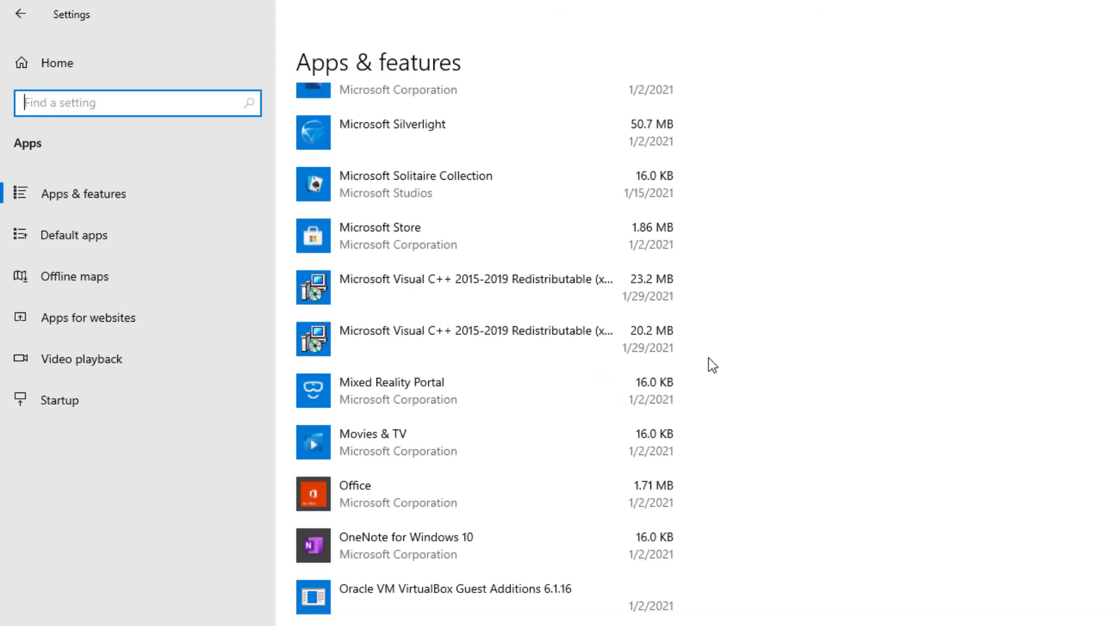
pyautogui.scroll(-10, 714, 365)
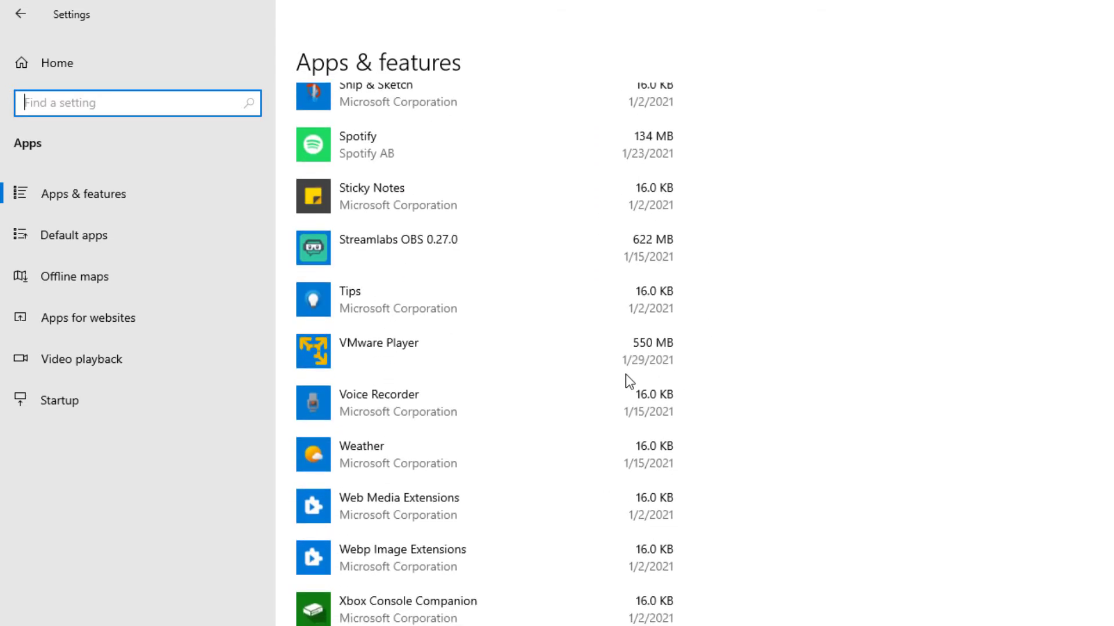
pyautogui.click(469, 371)
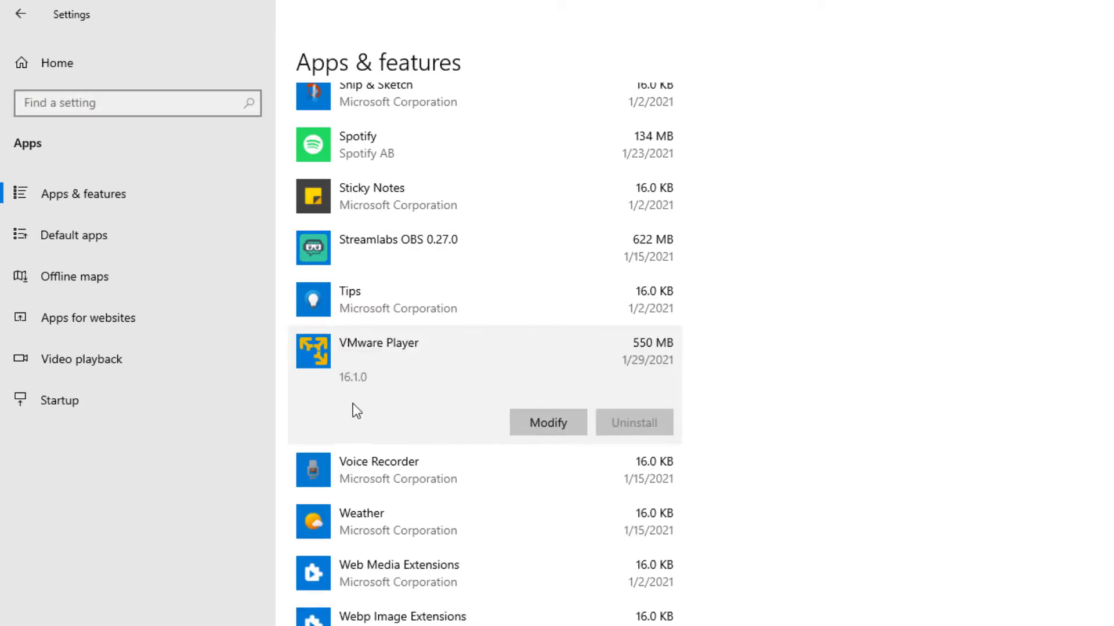
pyautogui.click(563, 427)
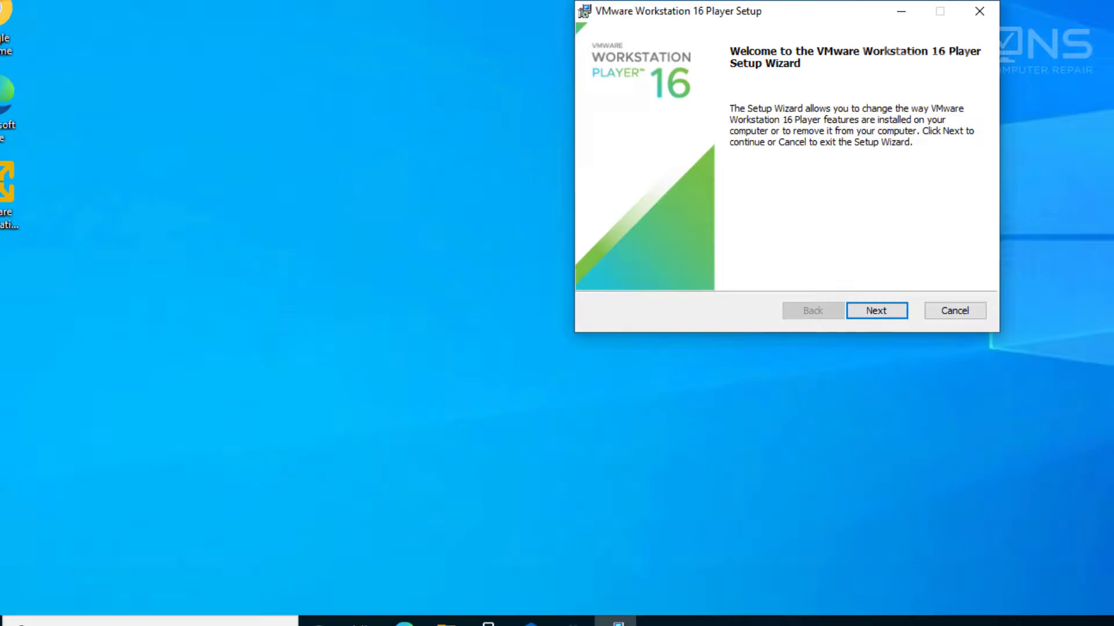
pyautogui.click(20, 609)
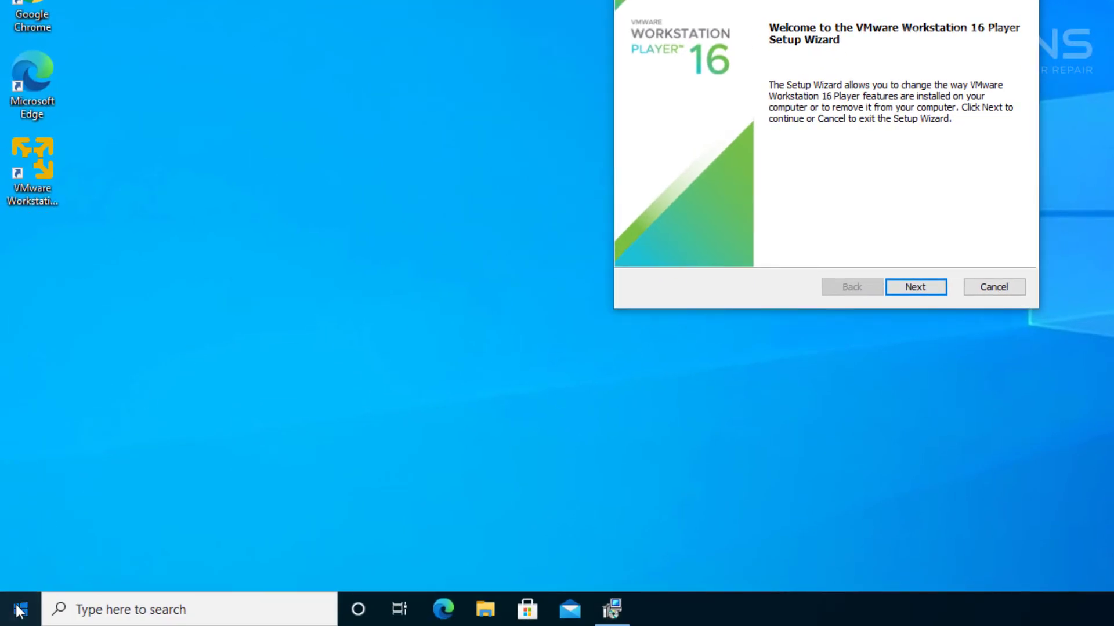
pyautogui.click(102, 605)
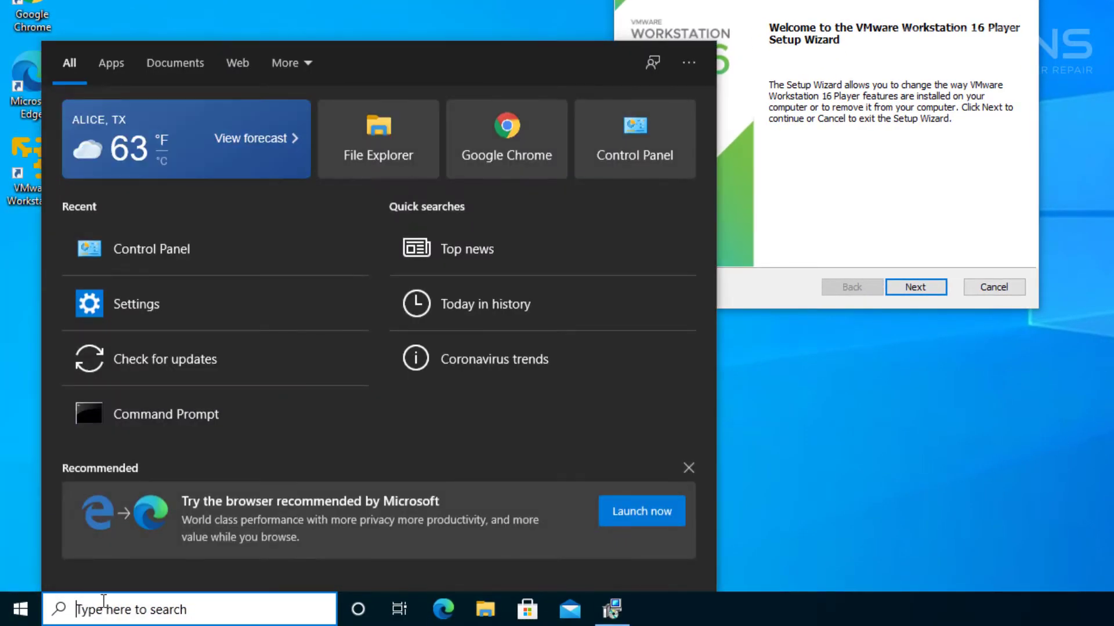
pyautogui.write('vmware')
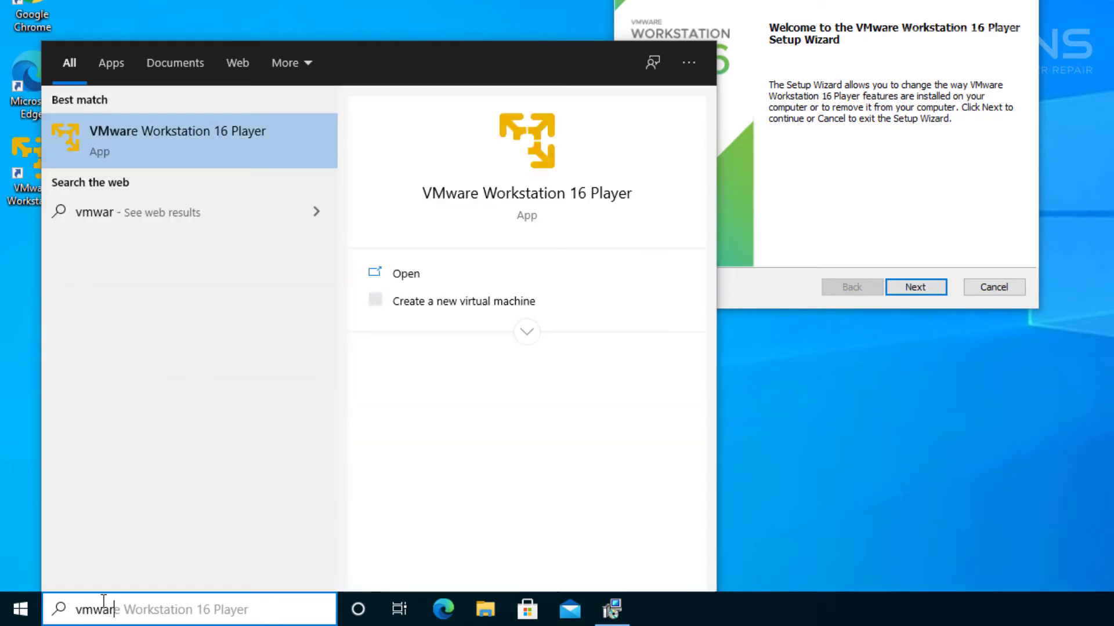
pyautogui.rightClick(163, 133)
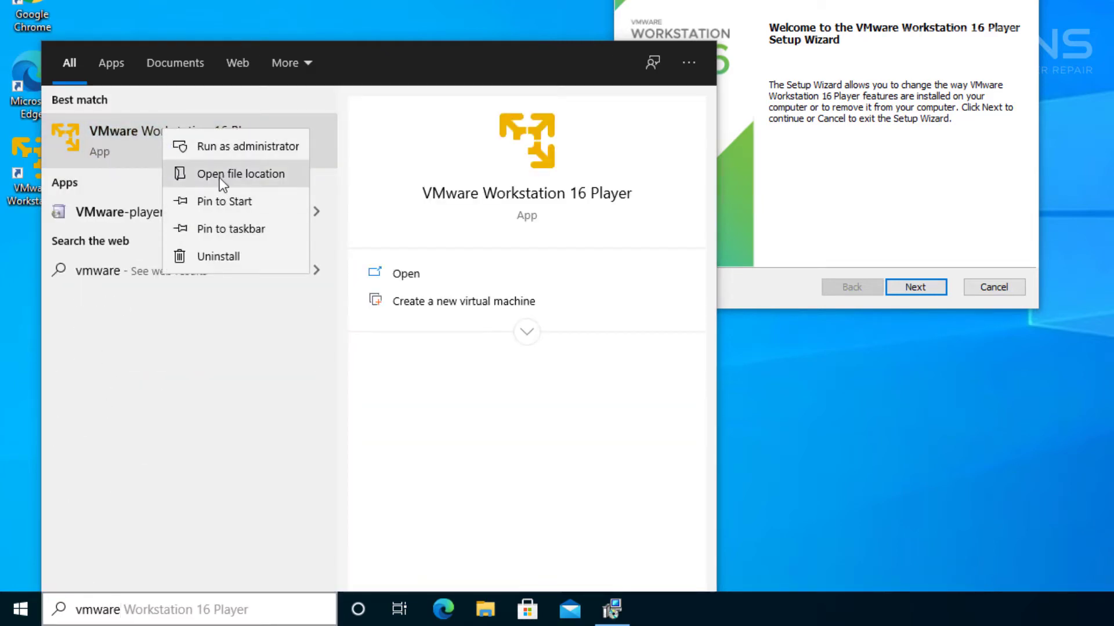
pyautogui.click(224, 256)
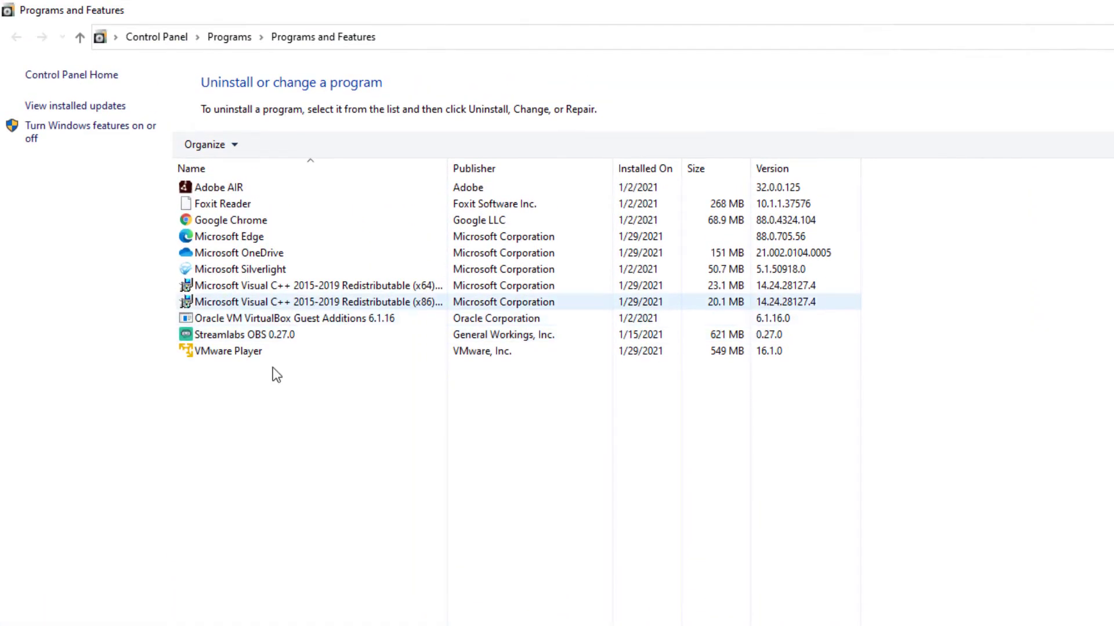
pyautogui.click(272, 353)
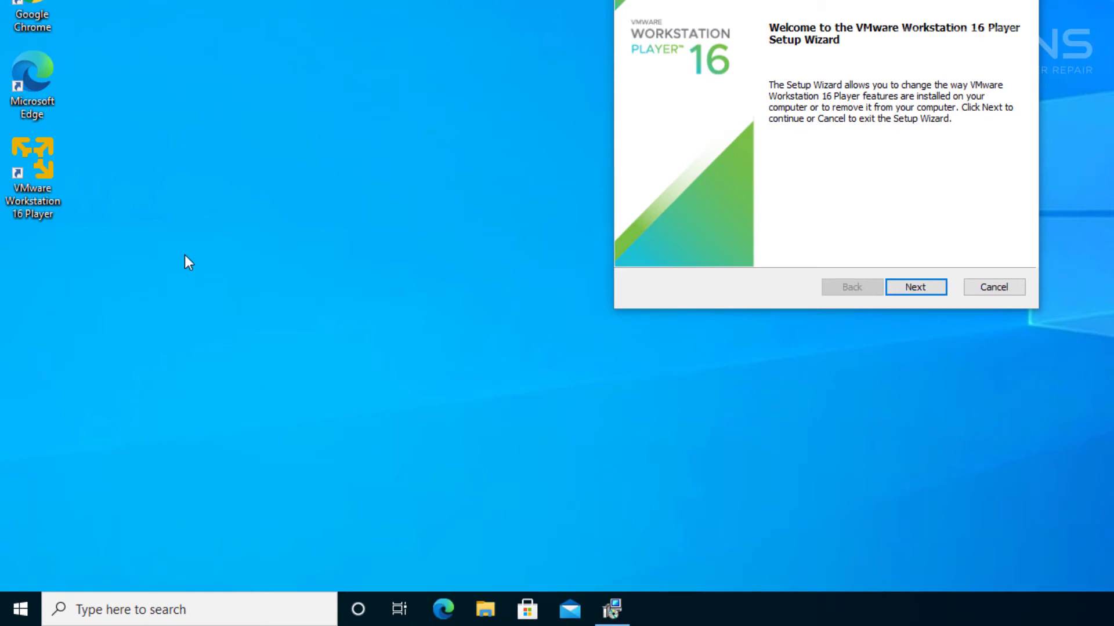
# Search 'control' to open Control Panel and change how its items are displayed
pyautogui.click(14, 615)
pyautogui.click(110, 608)
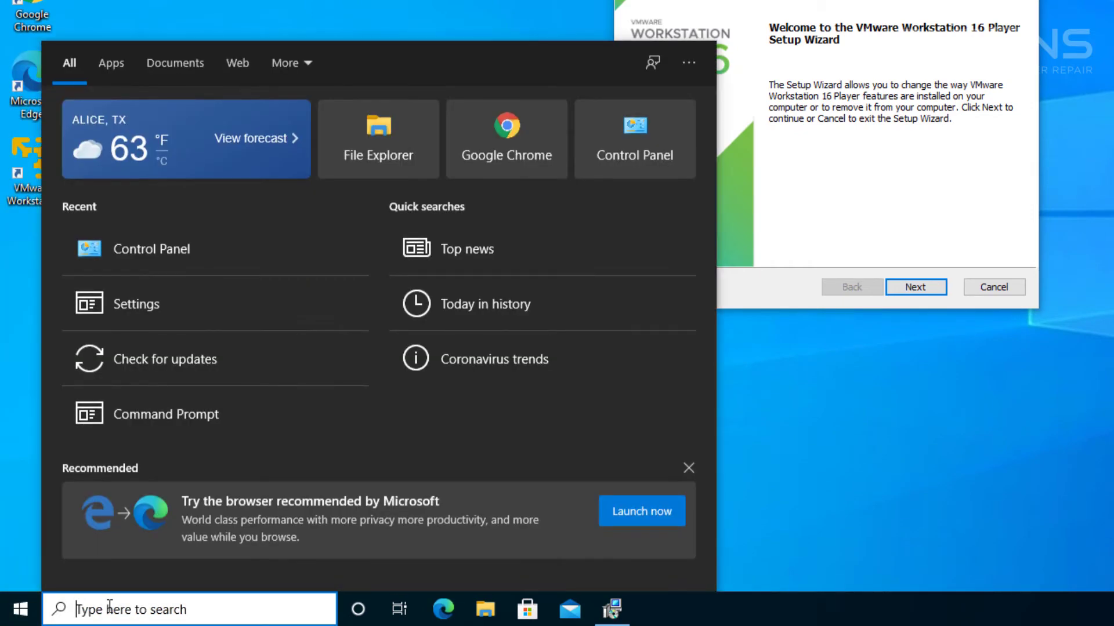
pyautogui.write('control')
pyautogui.press('Return')
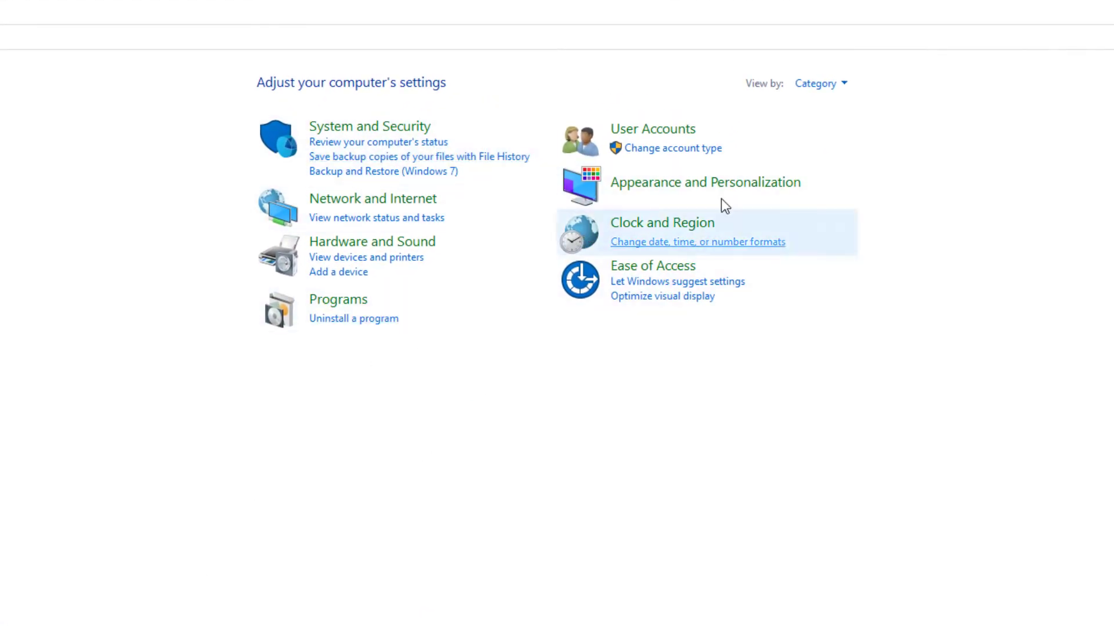
pyautogui.click(812, 84)
pyautogui.click(803, 133)
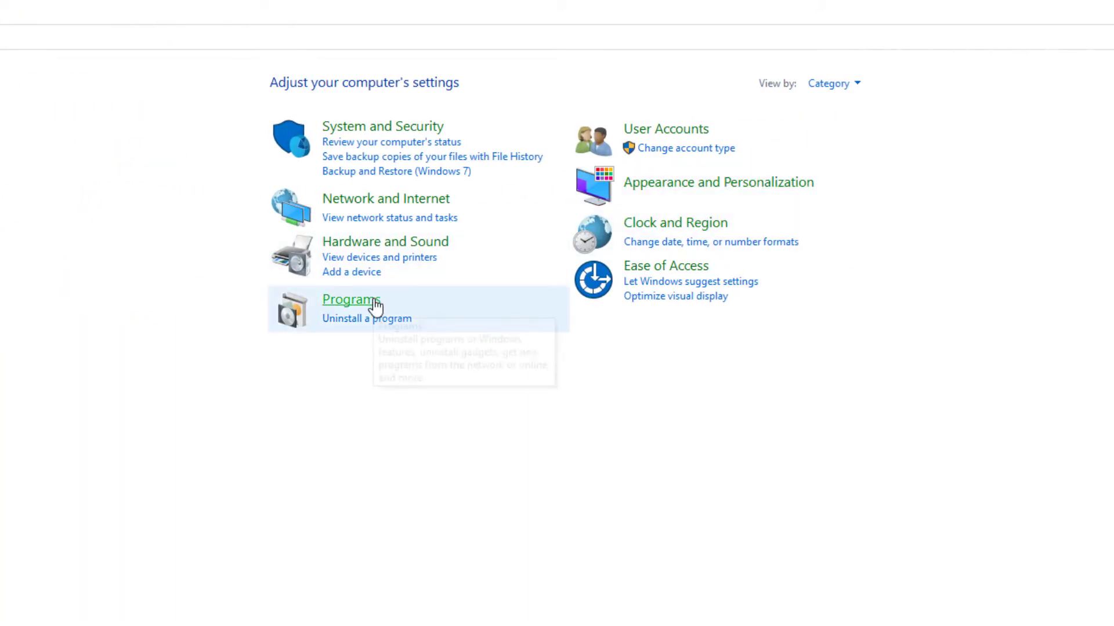
# In Uninstall a program, select VMware Player and choose Change
pyautogui.click(369, 326)
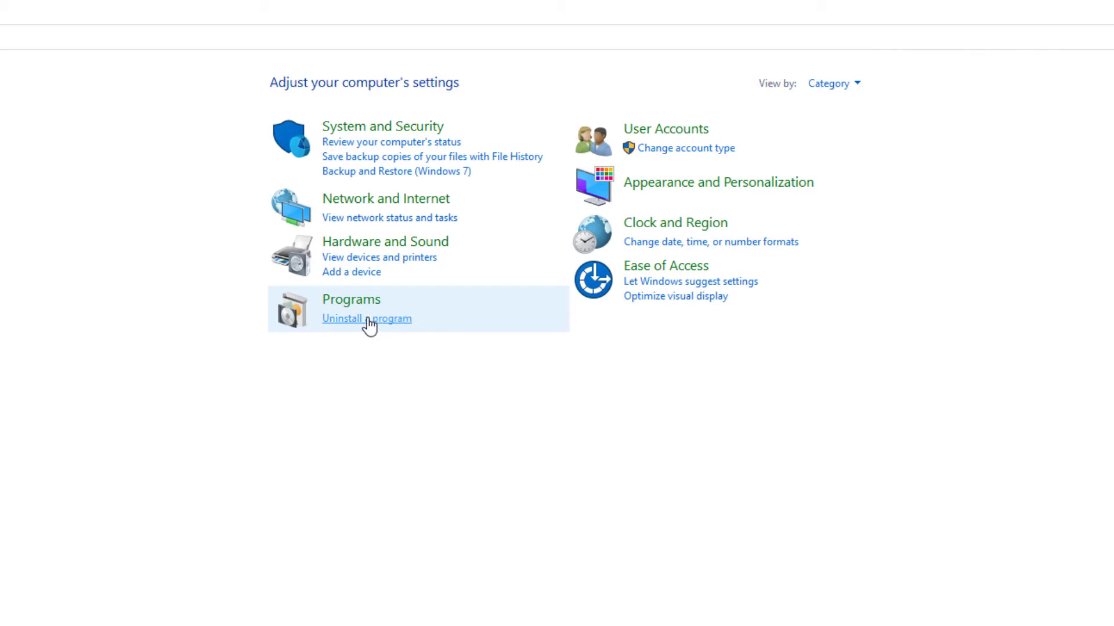
pyautogui.click(260, 351)
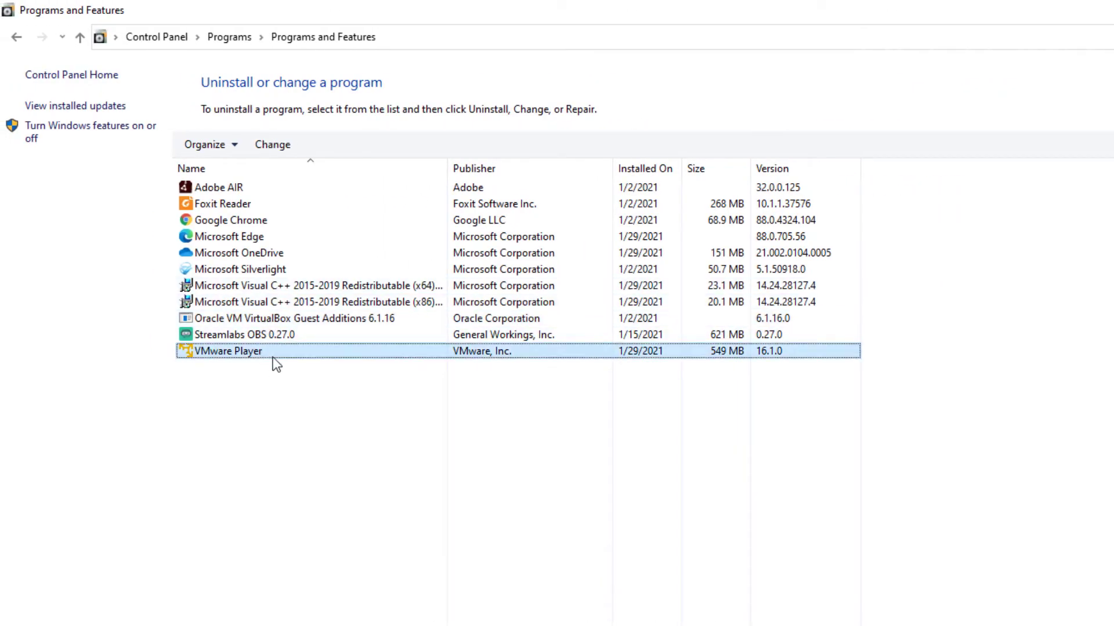
pyautogui.click(270, 145)
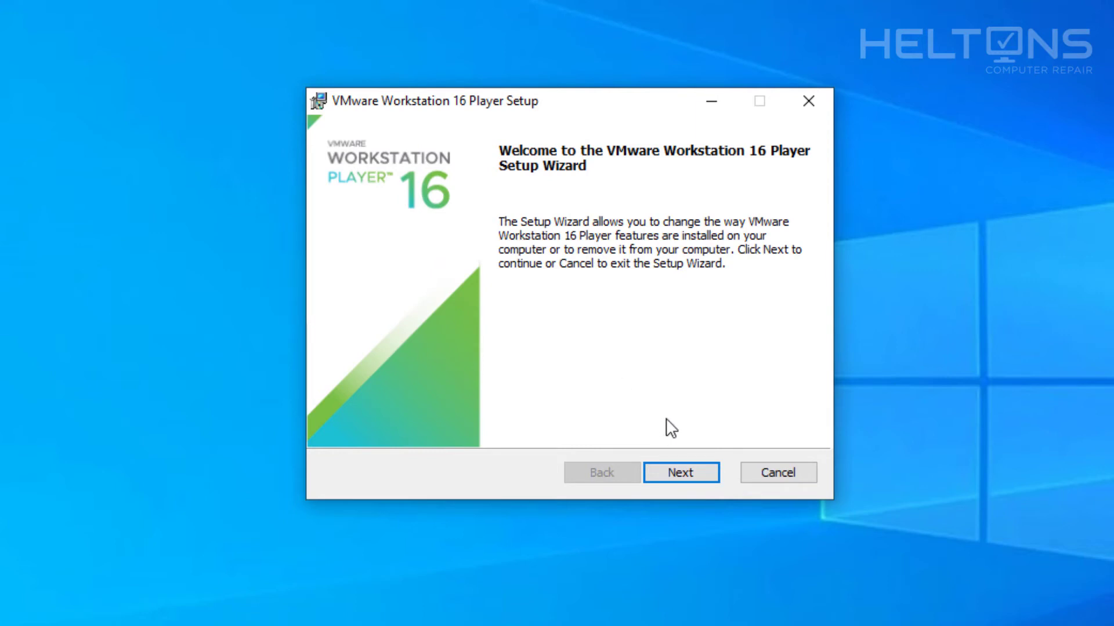
# Choose Remove, untick Product configuration and Product license information, and confirm the removal
pyautogui.click(687, 474)
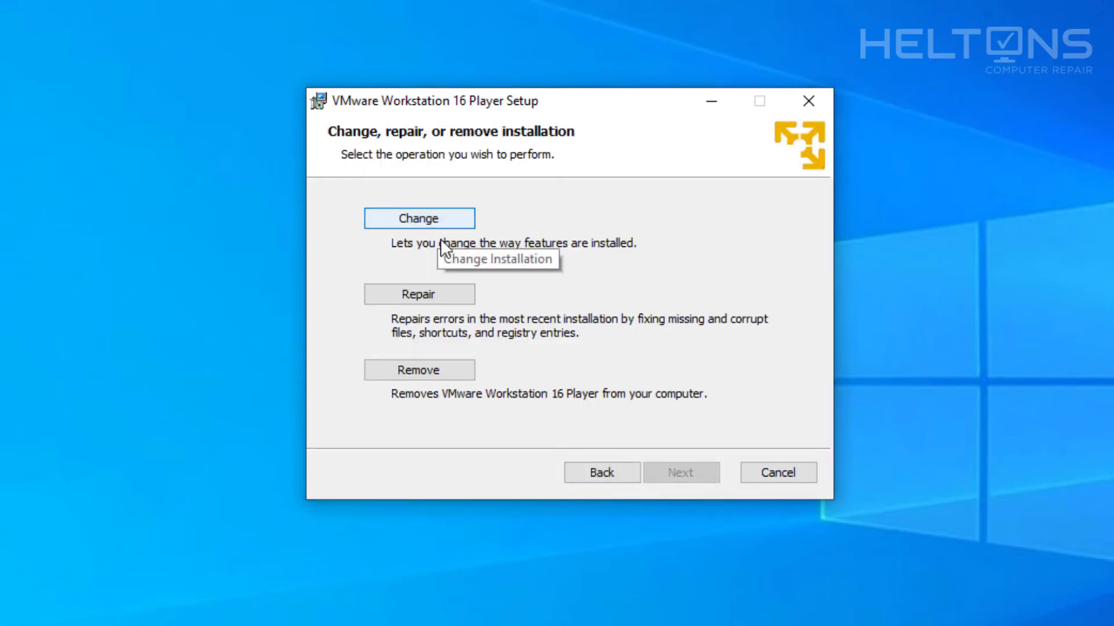
pyautogui.click(448, 370)
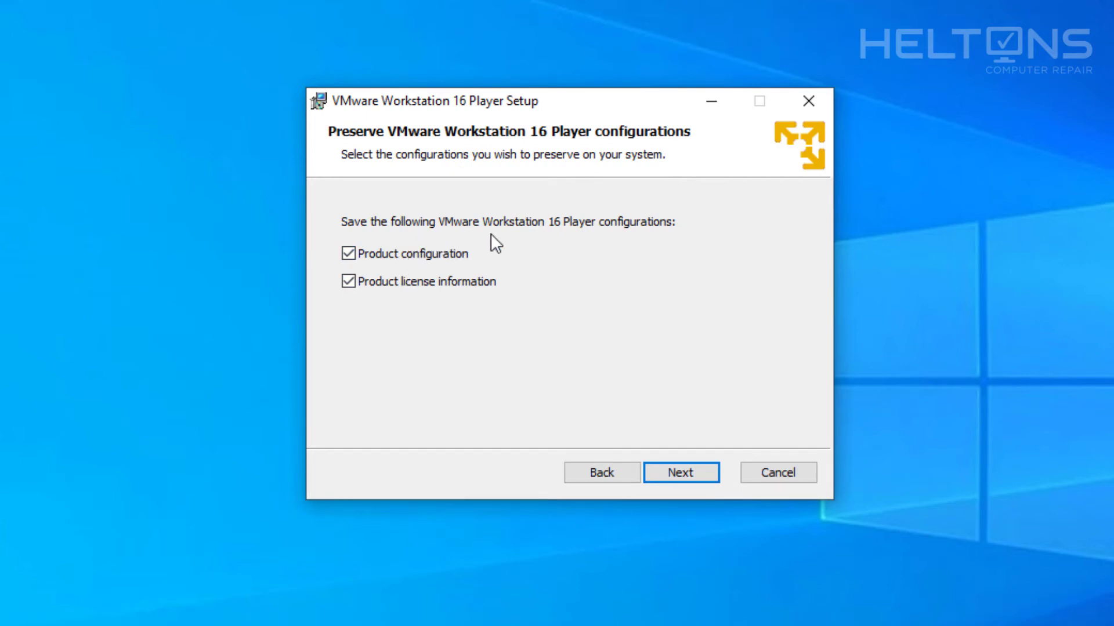
pyautogui.click(461, 258)
pyautogui.click(454, 282)
pyautogui.click(666, 473)
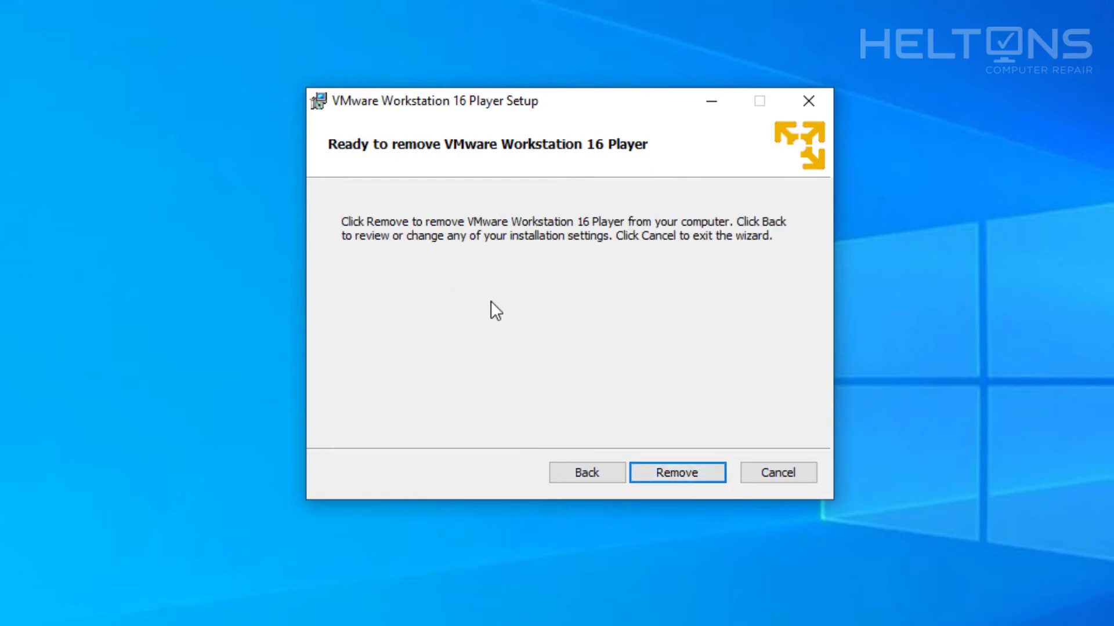
pyautogui.click(682, 474)
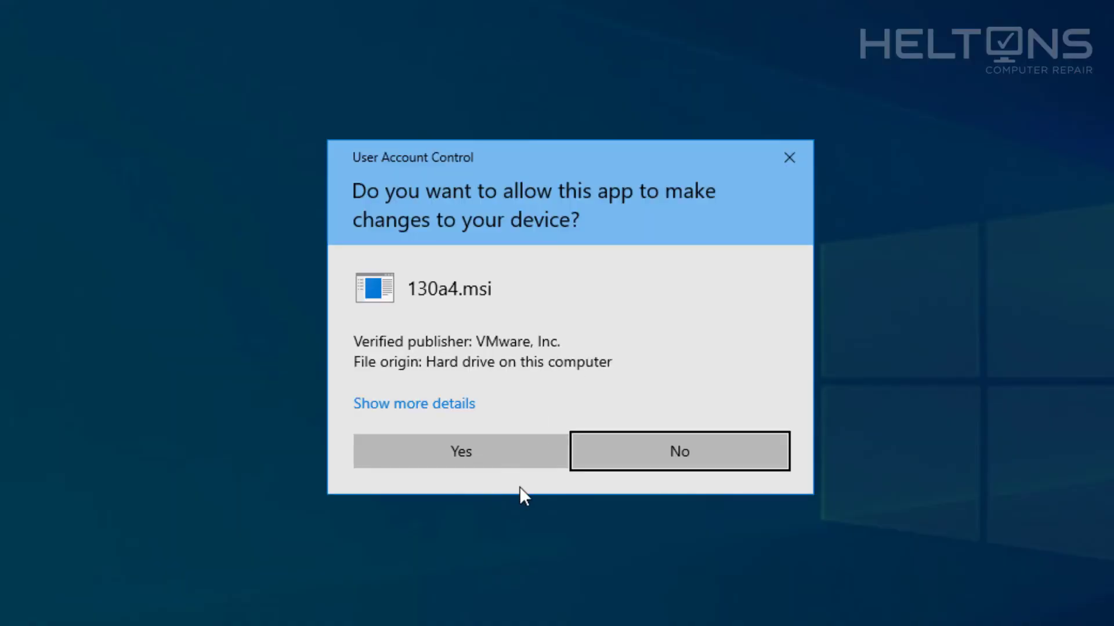
# Approve the User Account Control prompt so VMware Player's uninstall runs to completion
pyautogui.click(520, 462)
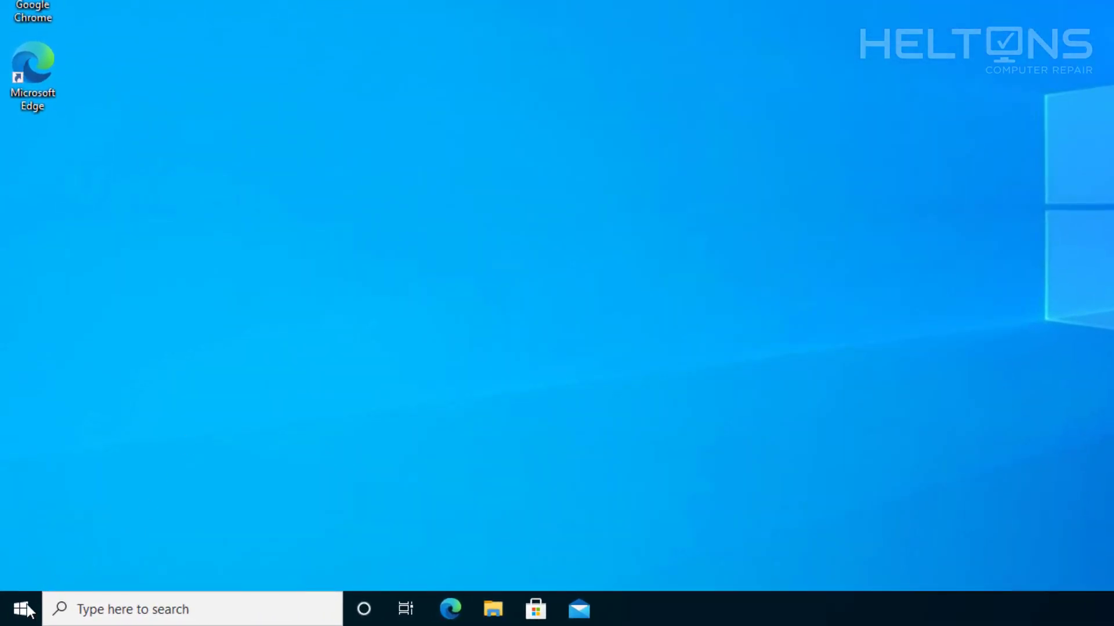
pyautogui.click(22, 609)
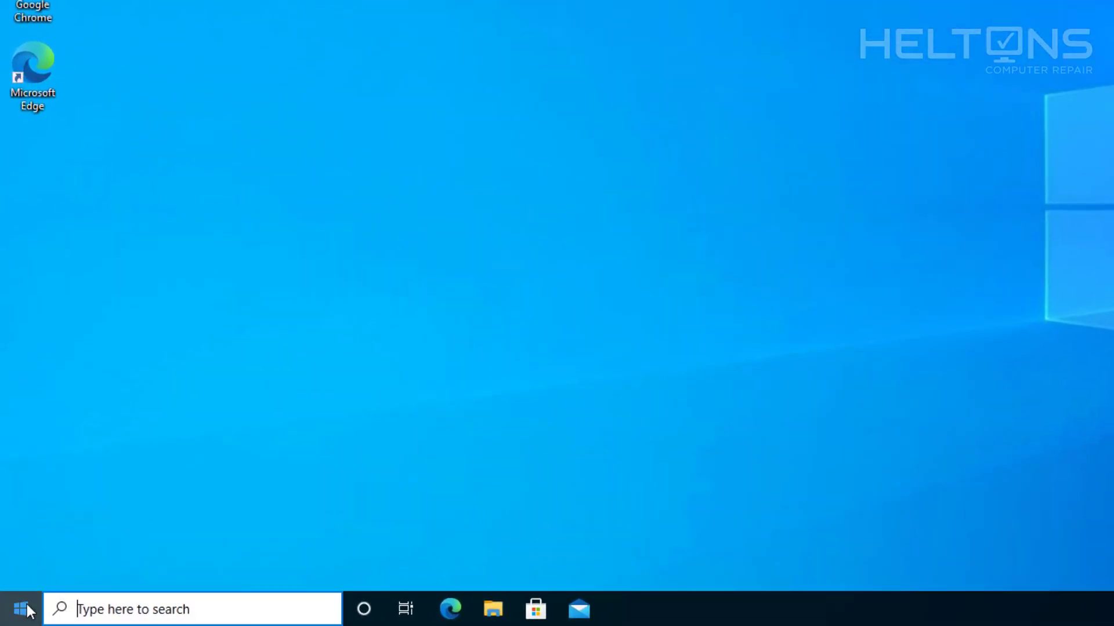
pyautogui.scroll(-5, 148, 368)
pyautogui.scroll(-7, 169, 387)
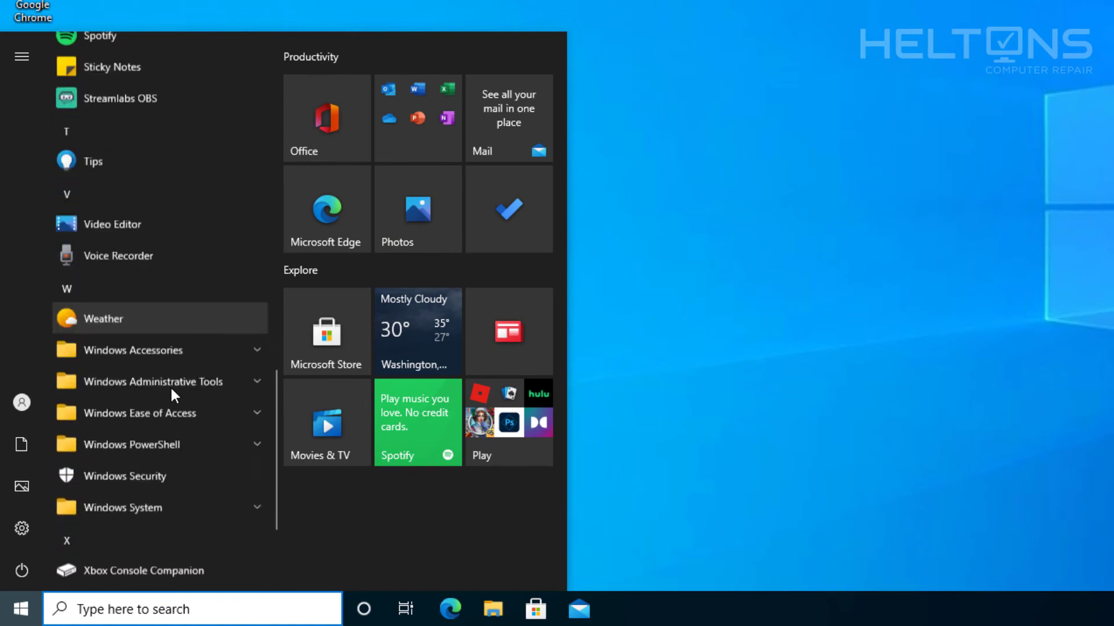
pyautogui.scroll(3, 179, 433)
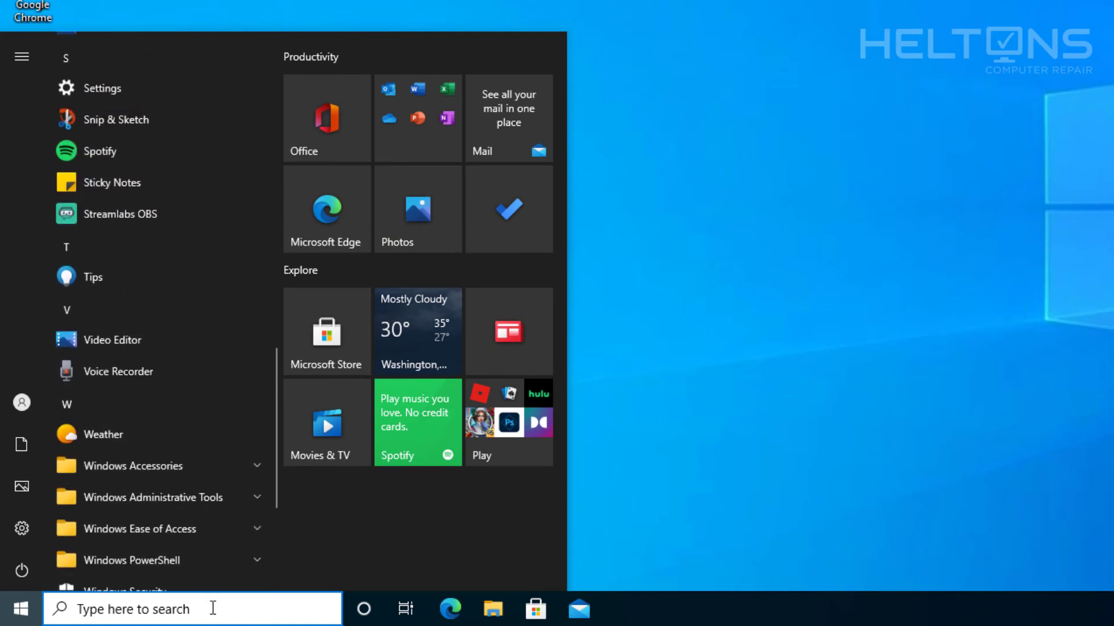
pyautogui.click(211, 607)
pyautogui.write('settin')
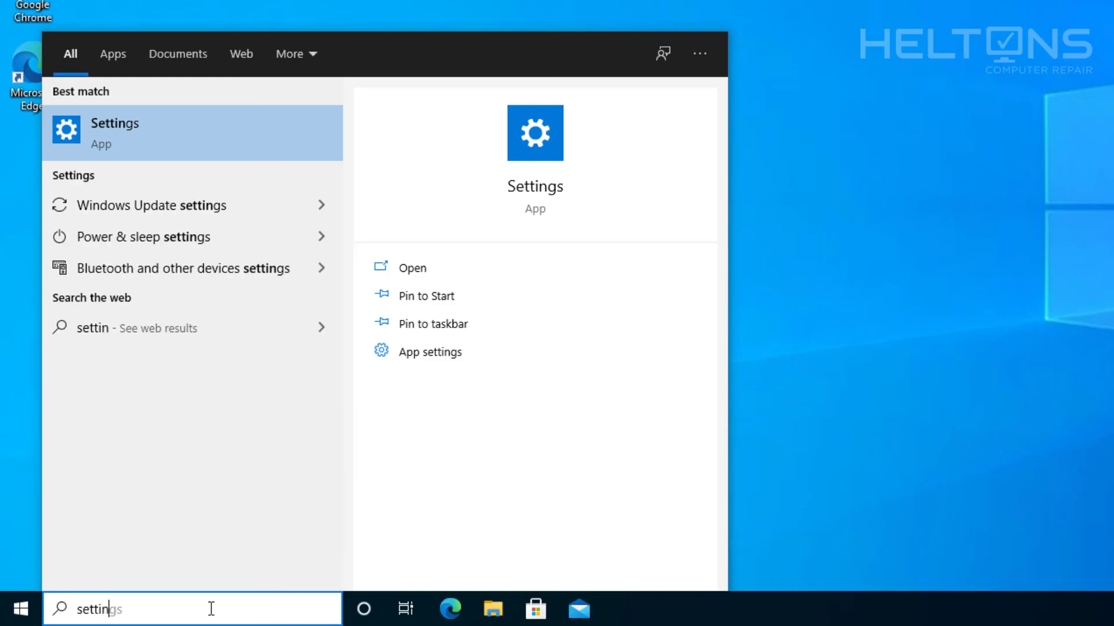
pyautogui.press('Return')
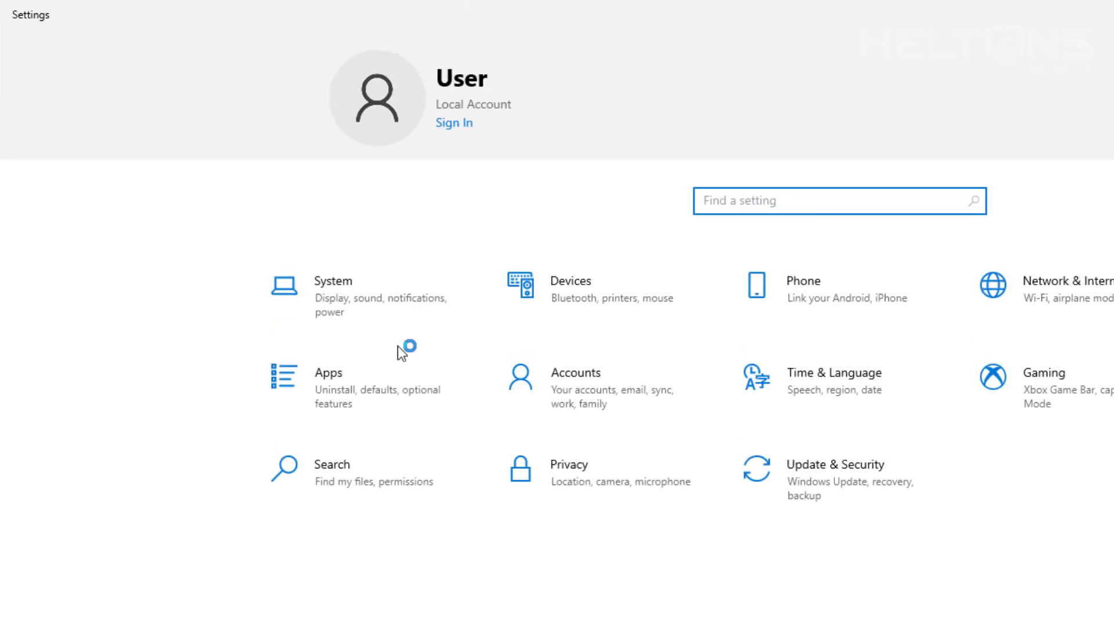
pyautogui.click(398, 288)
pyautogui.scroll(-15, 545, 608)
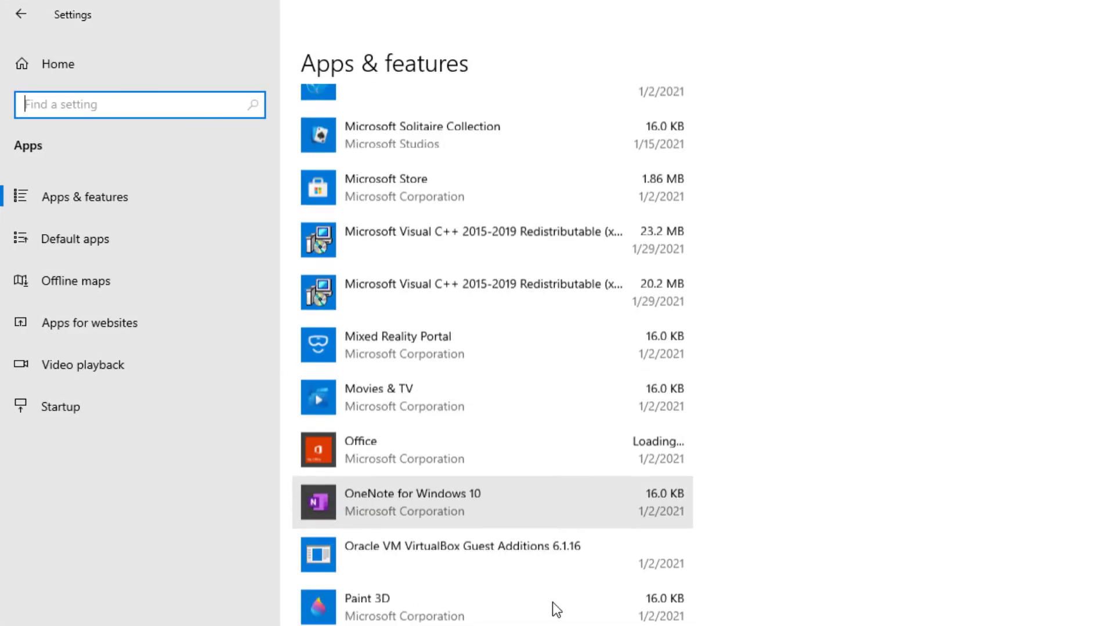
pyautogui.scroll(4, 562, 607)
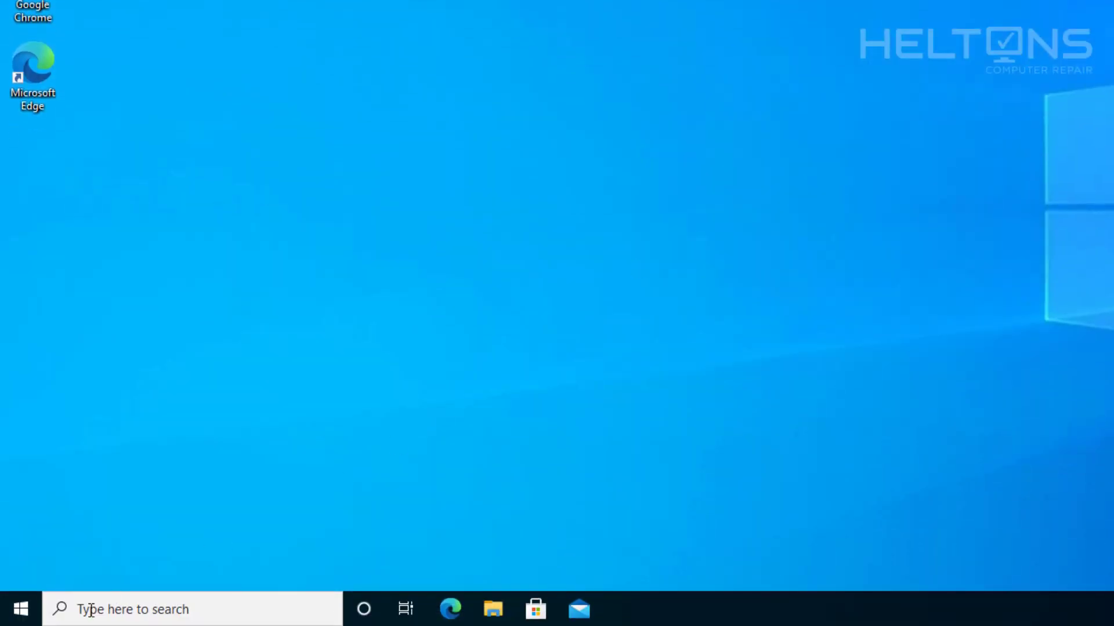
pyautogui.click(107, 610)
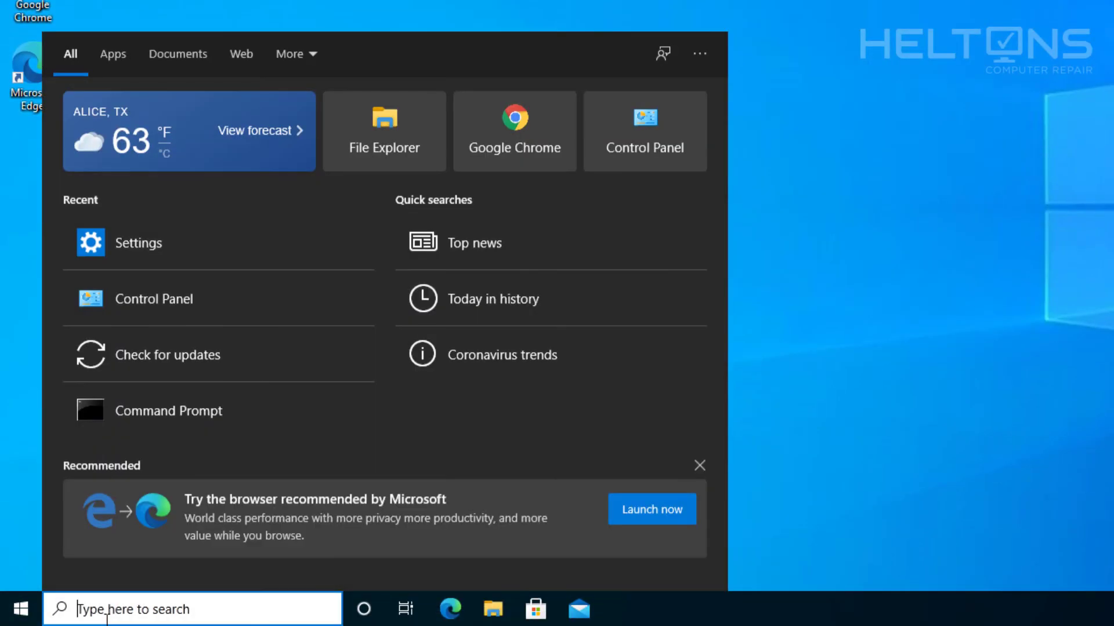
pyautogui.write('contro')
pyautogui.press('Return')
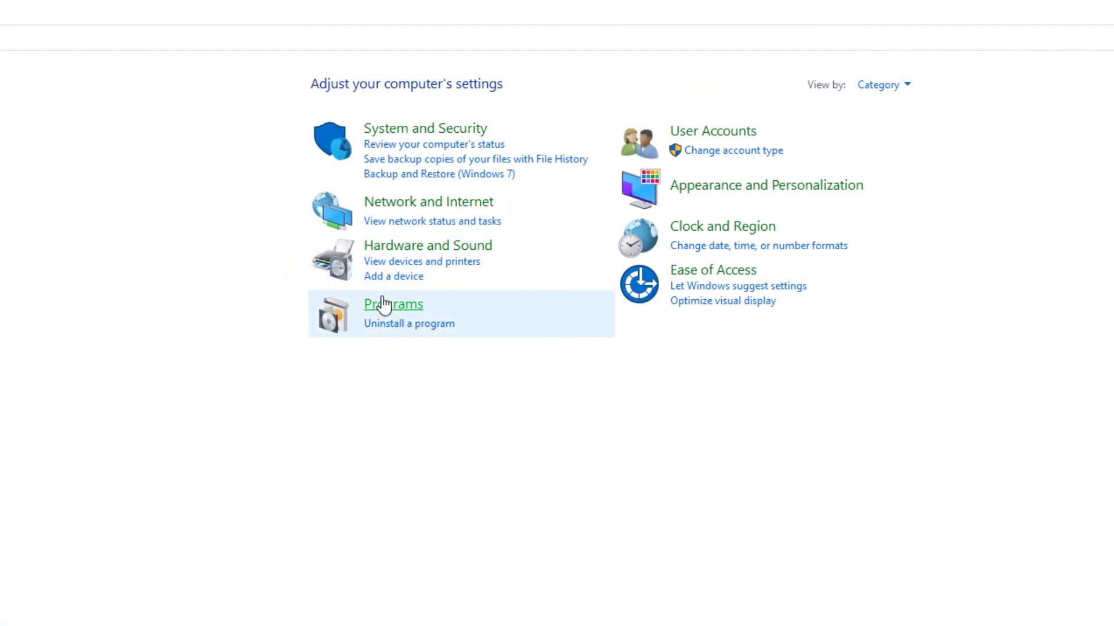
pyautogui.click(450, 187)
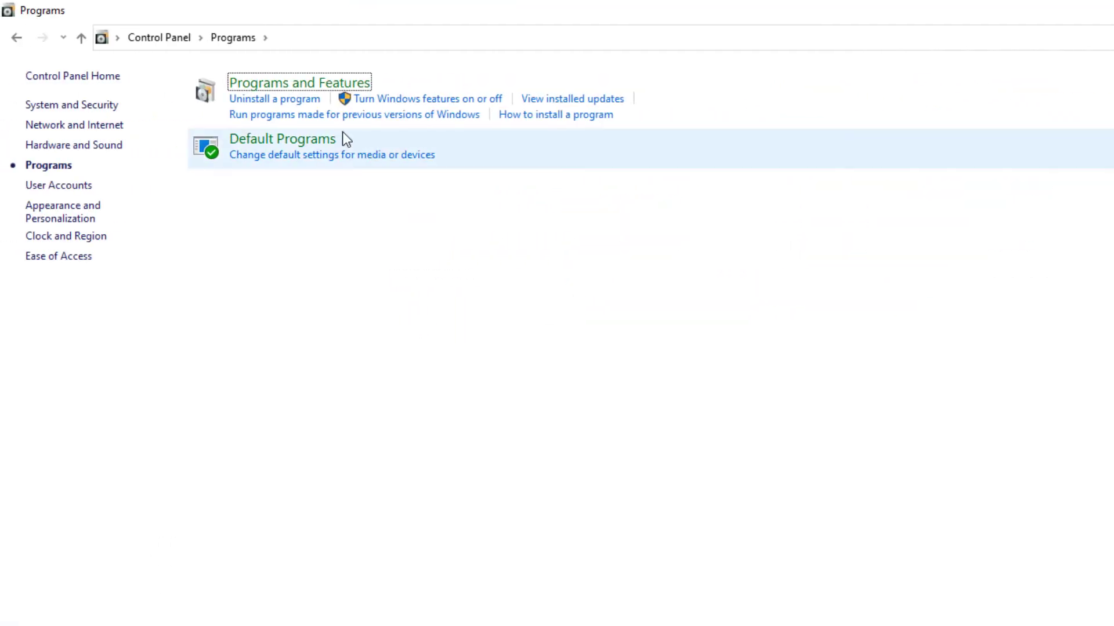
pyautogui.click(318, 99)
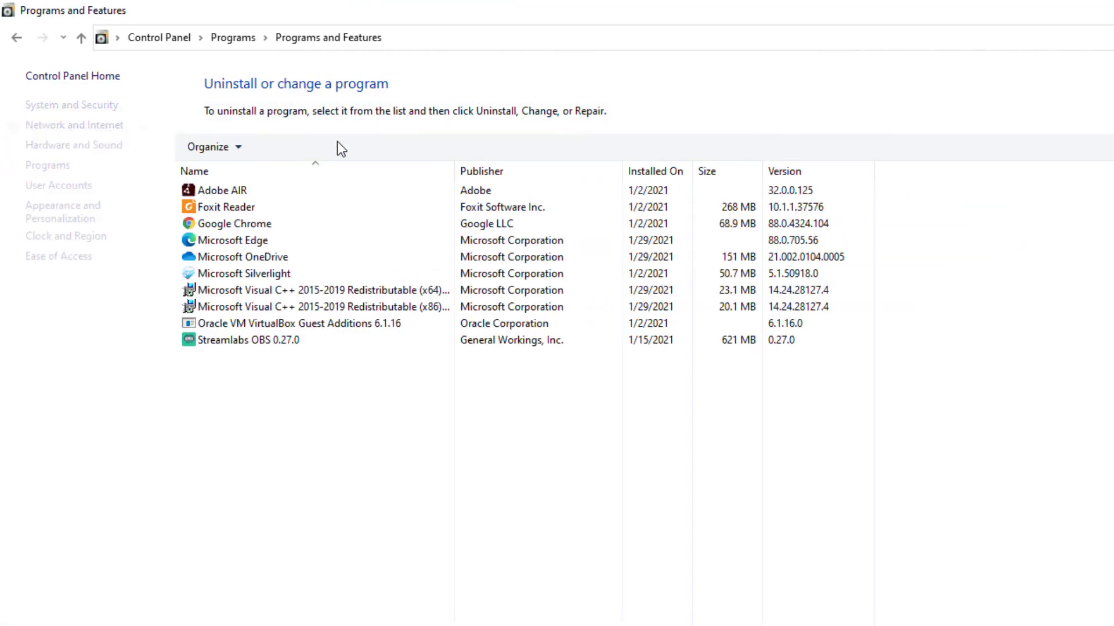